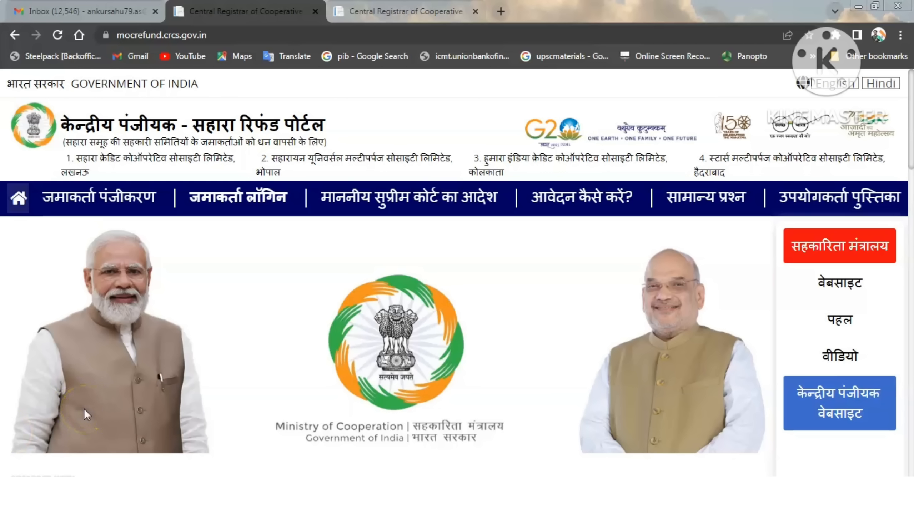
- Open the 'जमाकर्ता पंजीकरण' registration page, showing the Aadhaar last-4-digits and linked mobile fields
{"action": "left_click", "coordinate": [103, 199]}
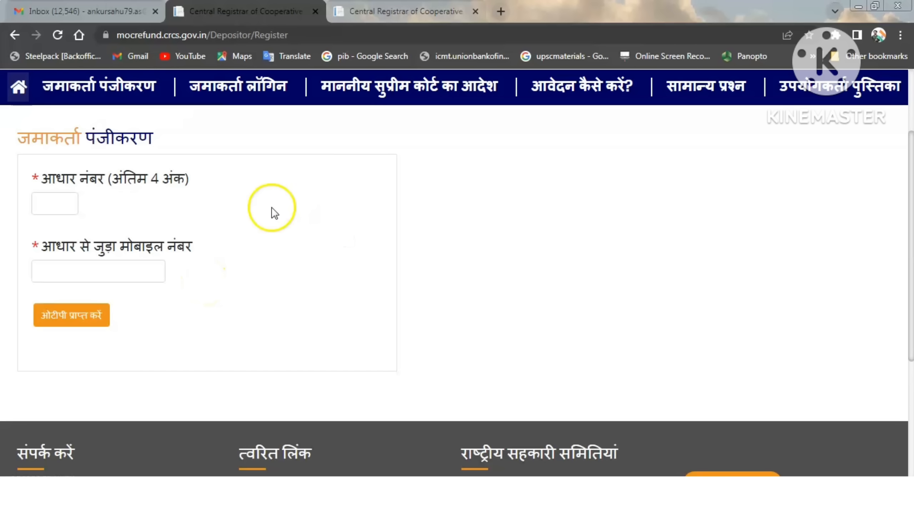
- Log in on 'जमाकर्ता लॉगिन' using the Aadhaar last four digits, the mobile number and the OTP
{"action": "left_click", "coordinate": [243, 91]}
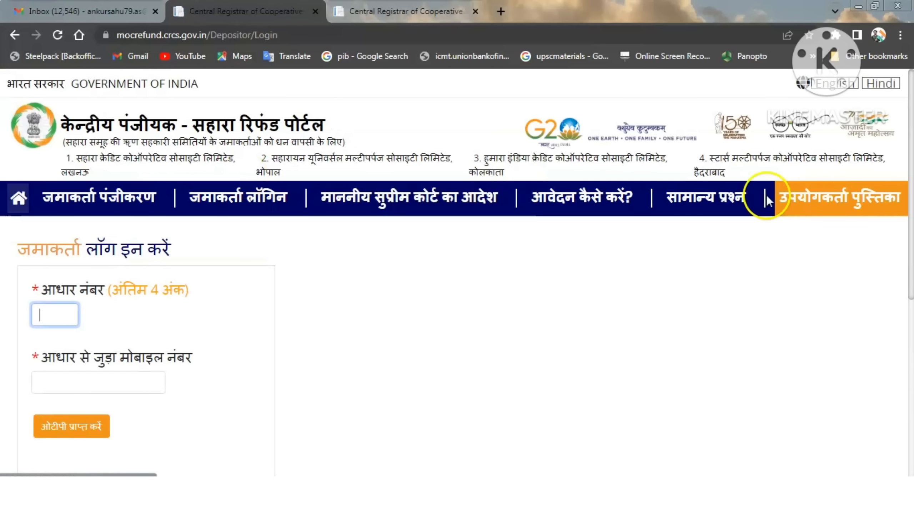
{"action": "left_click_drag", "start_coordinate": [910, 228], "coordinate": [910, 265]}
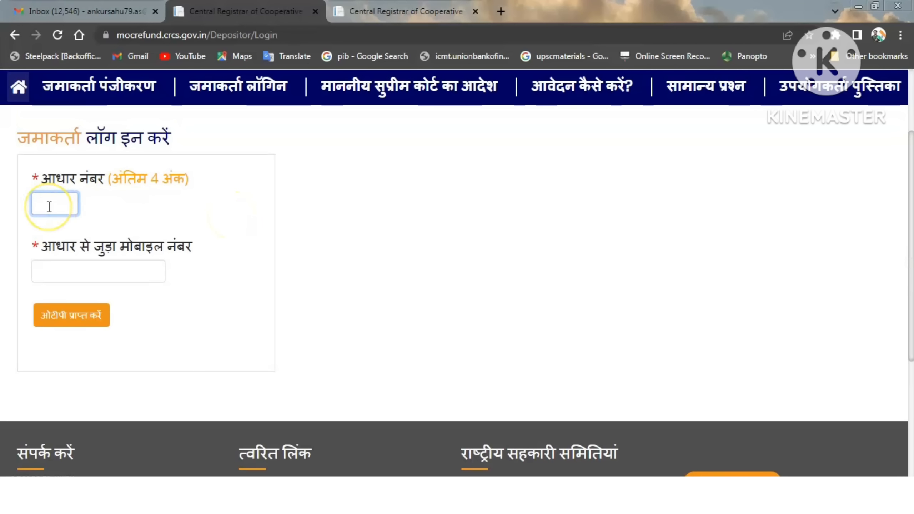
{"action": "left_click", "coordinate": [65, 204]}
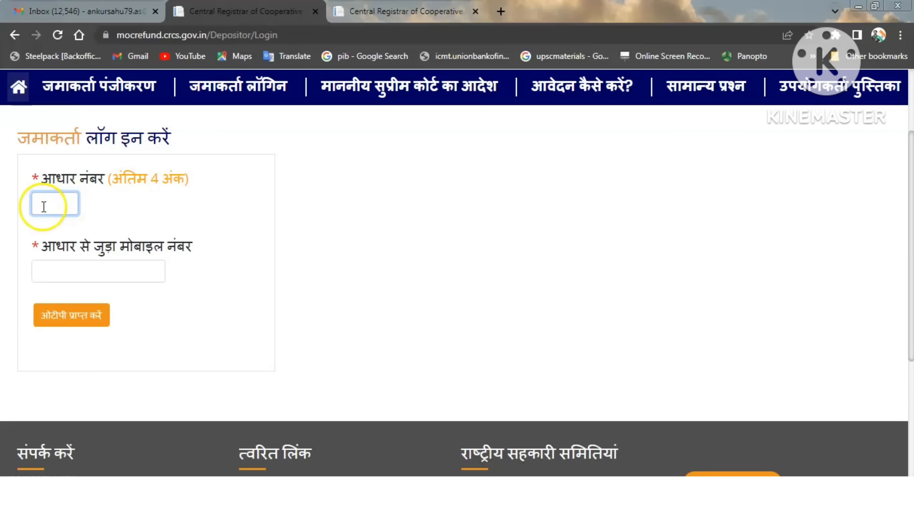
{"action": "left_click", "coordinate": [37, 275]}
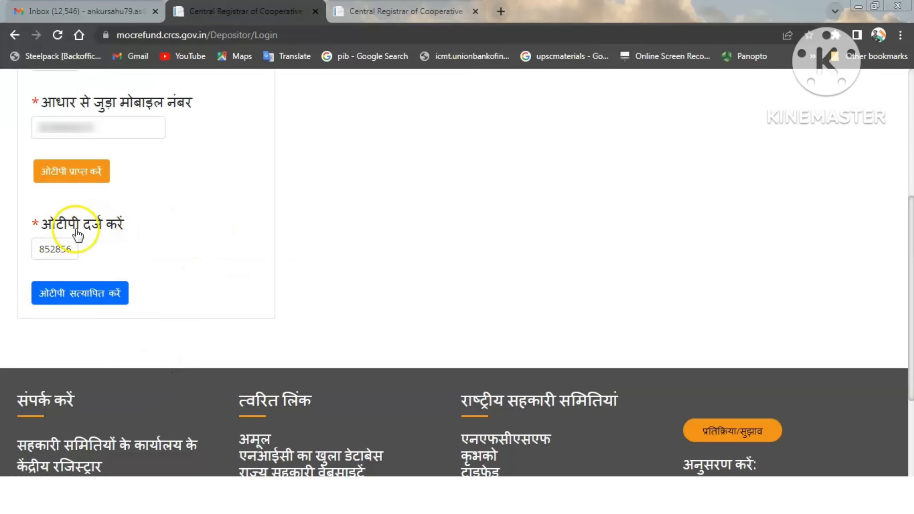
{"action": "left_click", "coordinate": [83, 294]}
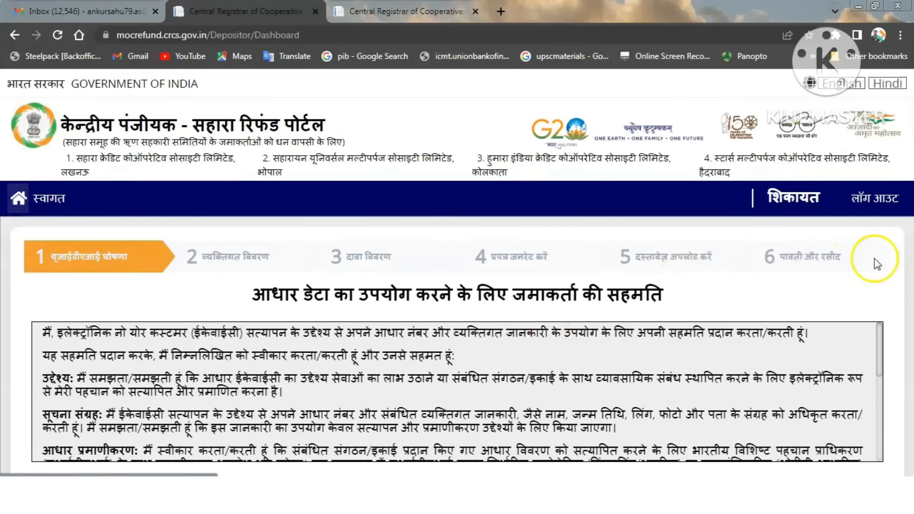
- Scroll past the Aadhaar consent declaration and continue with 'अगला' to step 2, personal details
{"action": "left_click_drag", "start_coordinate": [912, 189], "coordinate": [912, 262]}
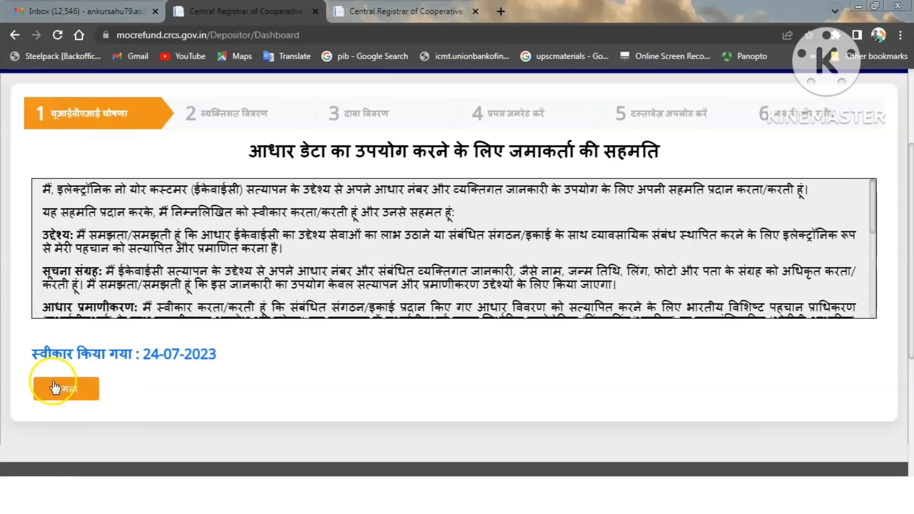
{"action": "left_click", "coordinate": [72, 390]}
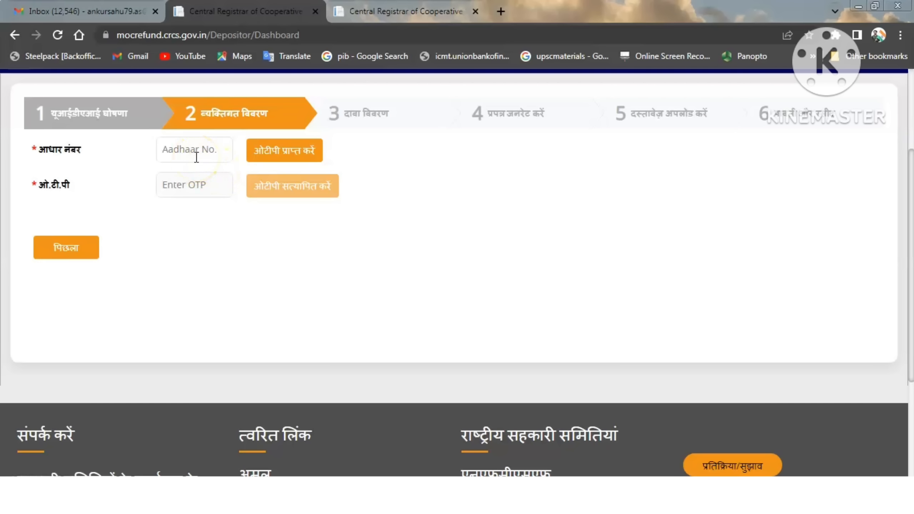
- Enter the full Aadhaar number, then verify the received OTP to fetch name, birth date and bank
{"action": "left_click", "coordinate": [290, 158]}
{"action": "left_click", "coordinate": [192, 186]}
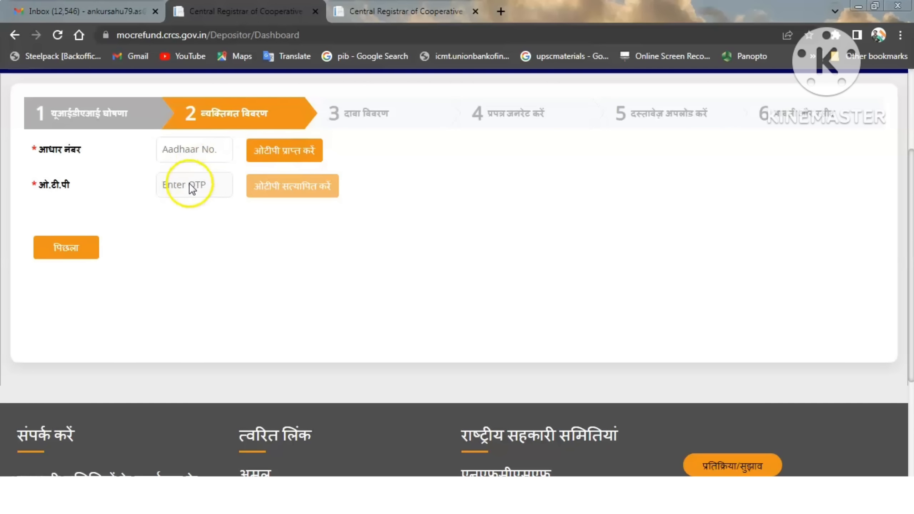
{"action": "left_click", "coordinate": [280, 188]}
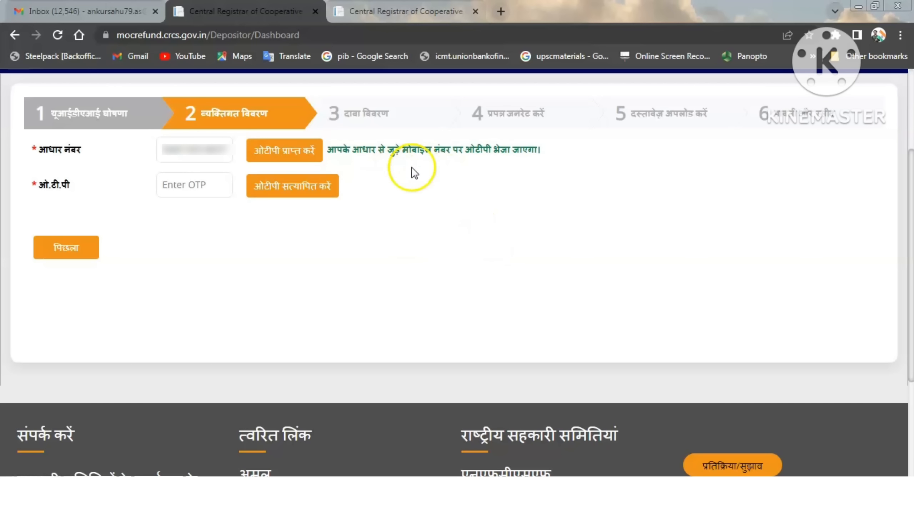
{"action": "left_click", "coordinate": [196, 183]}
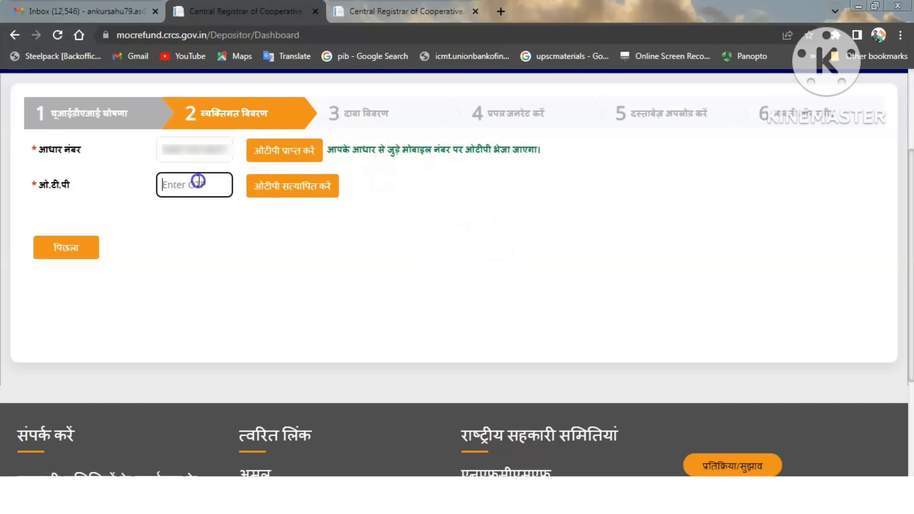
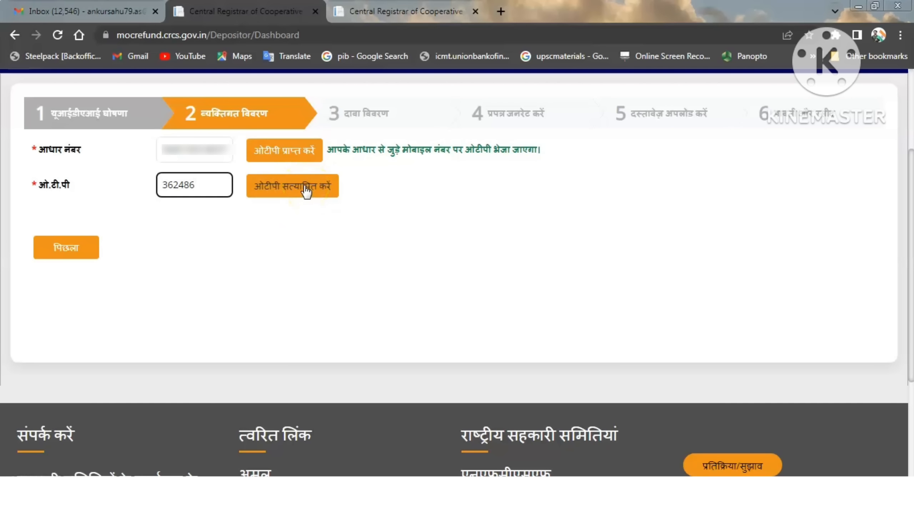
{"action": "left_click", "coordinate": [305, 190]}
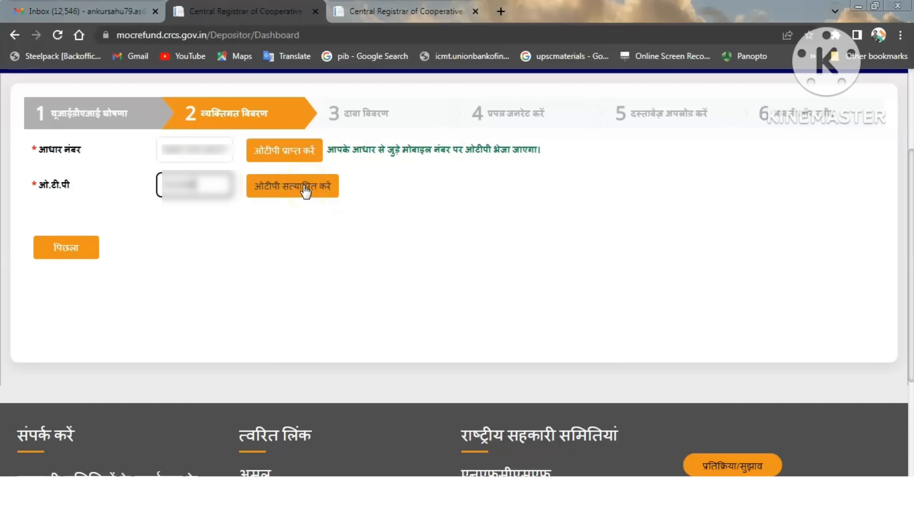
{"action": "scroll", "coordinate": [905, 259], "scroll_direction": "down", "scroll_amount": 3}
- Fill in the depositor's e-mail under 'ईमेल (वैकल्पिक)' and save it with 'ईमेल सहेजें'
{"action": "left_click_drag", "start_coordinate": [909, 265], "coordinate": [910, 281]}
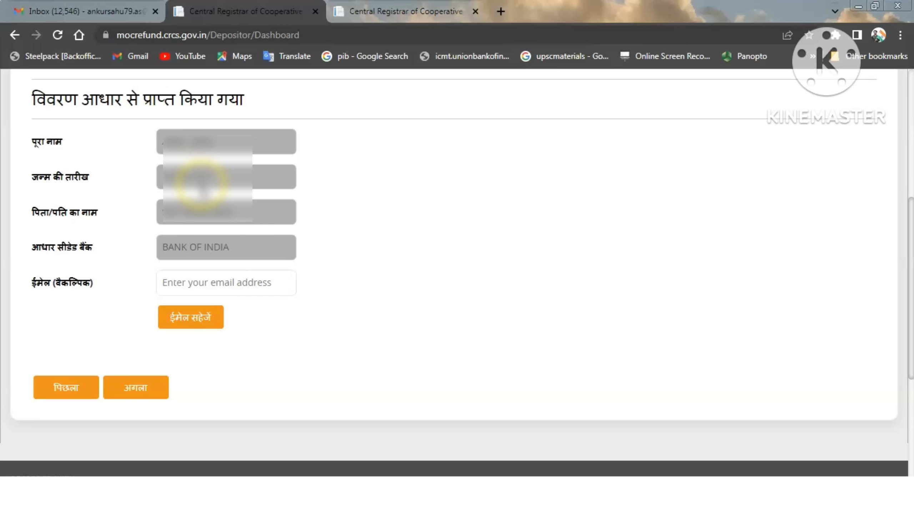
{"action": "left_click", "coordinate": [197, 281]}
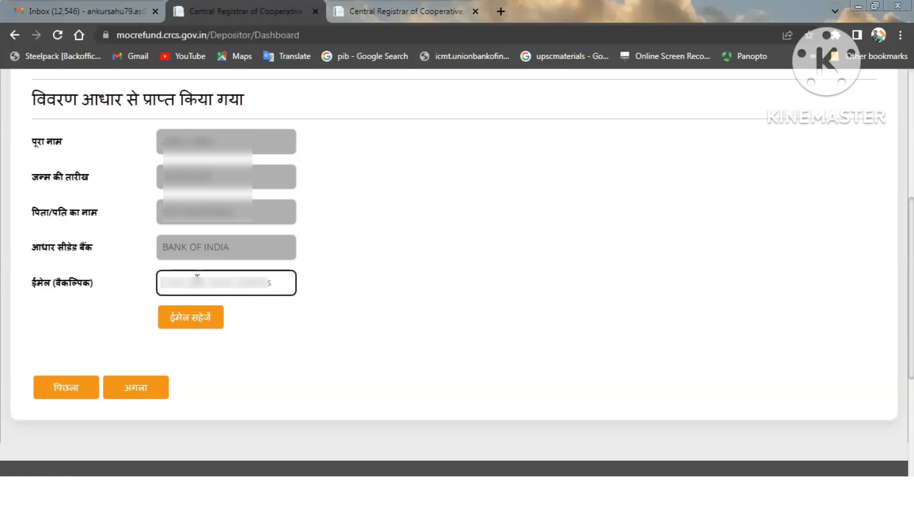
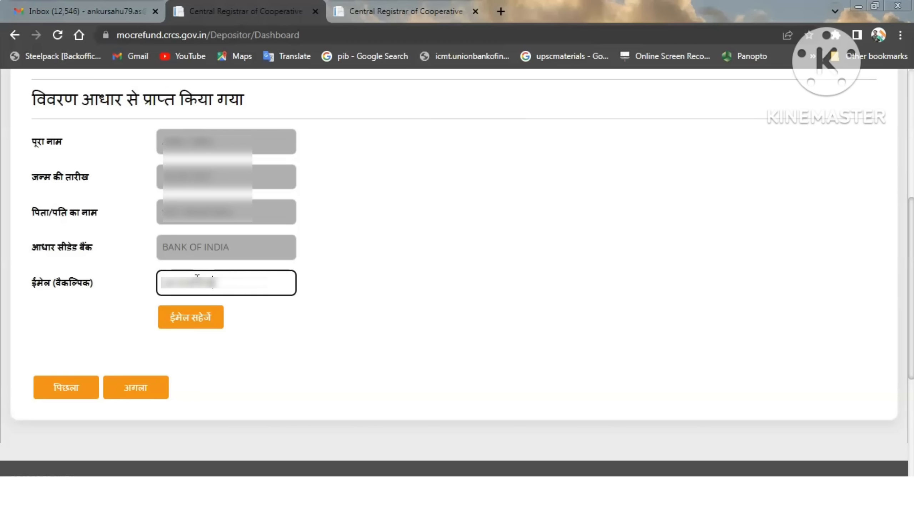
{"action": "left_click", "coordinate": [291, 352]}
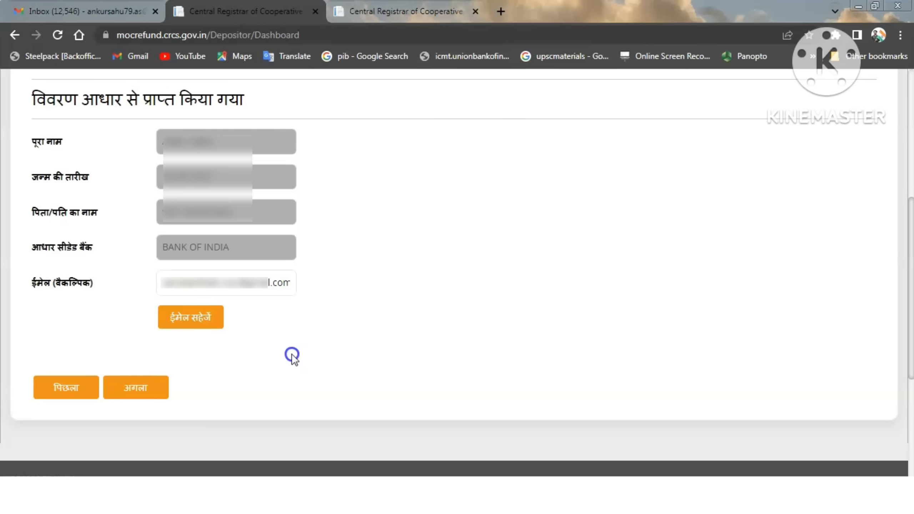
{"action": "left_click", "coordinate": [189, 324]}
{"action": "left_click", "coordinate": [191, 323]}
{"action": "left_click", "coordinate": [190, 323]}
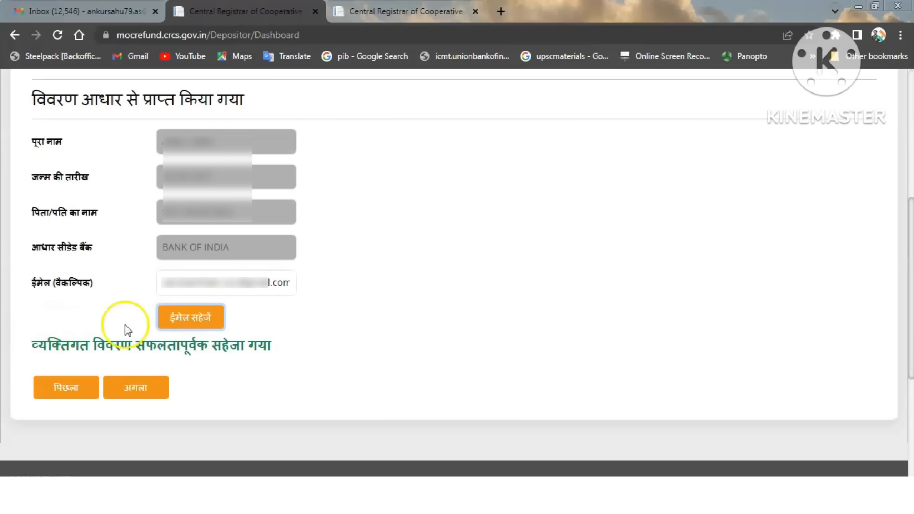
- Continue with 'अगला' to step 3, claim details, and scroll back to the top of the form
{"action": "left_click", "coordinate": [138, 388]}
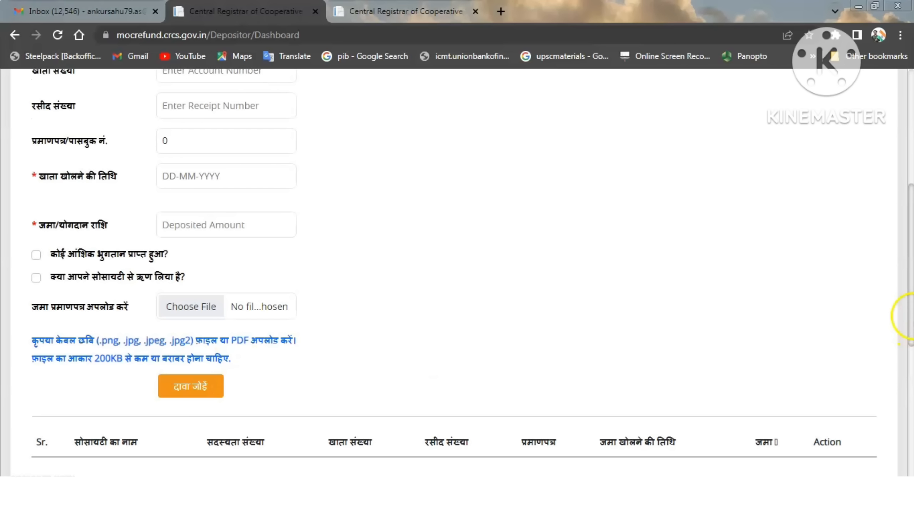
{"action": "left_click_drag", "start_coordinate": [909, 310], "coordinate": [910, 255]}
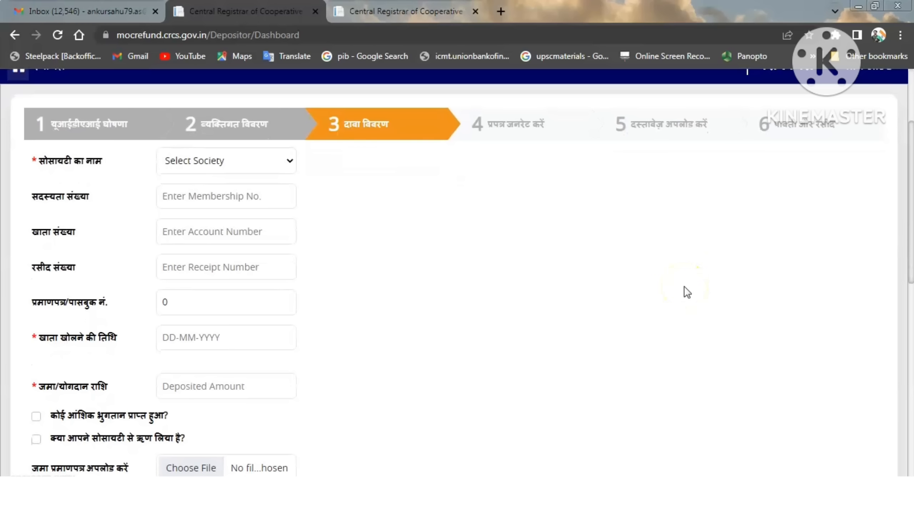
- Pick 'Sahara Credit Cooperative Society Limited' from the 'Select Society' dropdown
{"action": "left_click", "coordinate": [251, 166]}
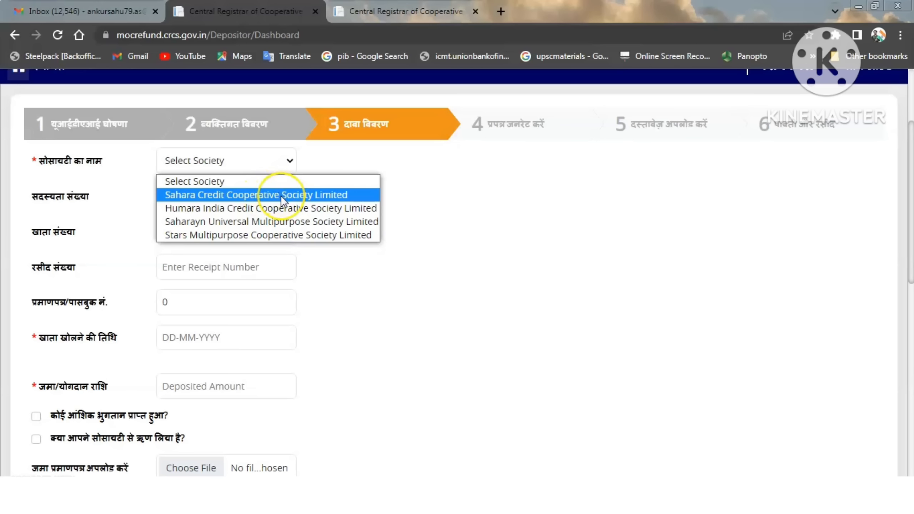
{"action": "left_click", "coordinate": [281, 196]}
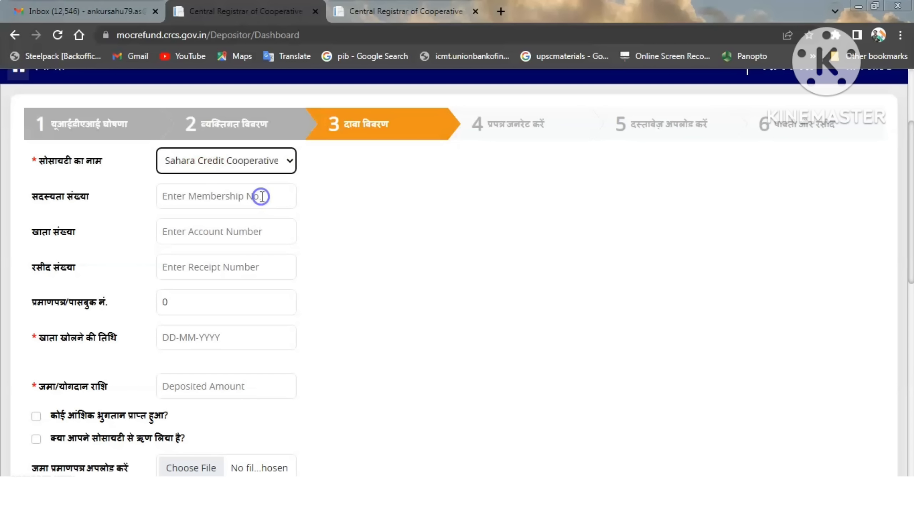
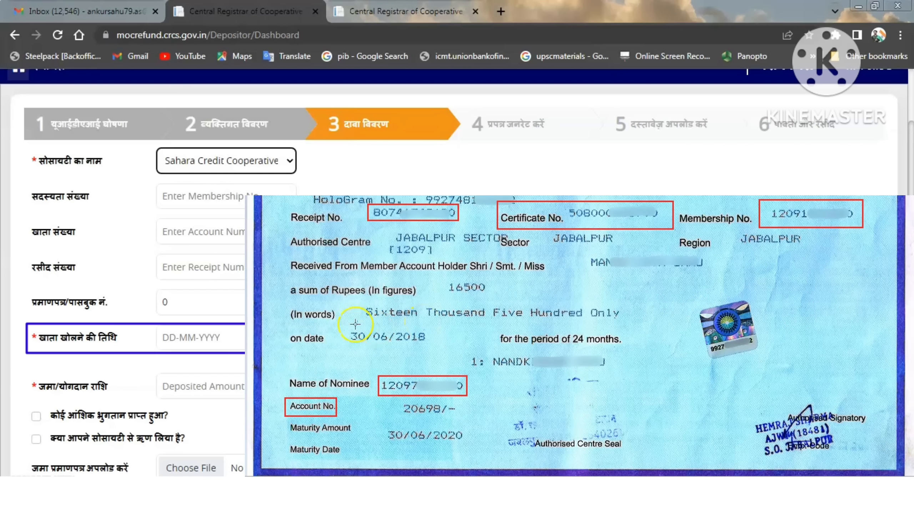
- Draw red boxes around 30/06/2018, 16500 and 20698/- on the receipt
{"action": "left_click_drag", "start_coordinate": [347, 328], "coordinate": [439, 349]}
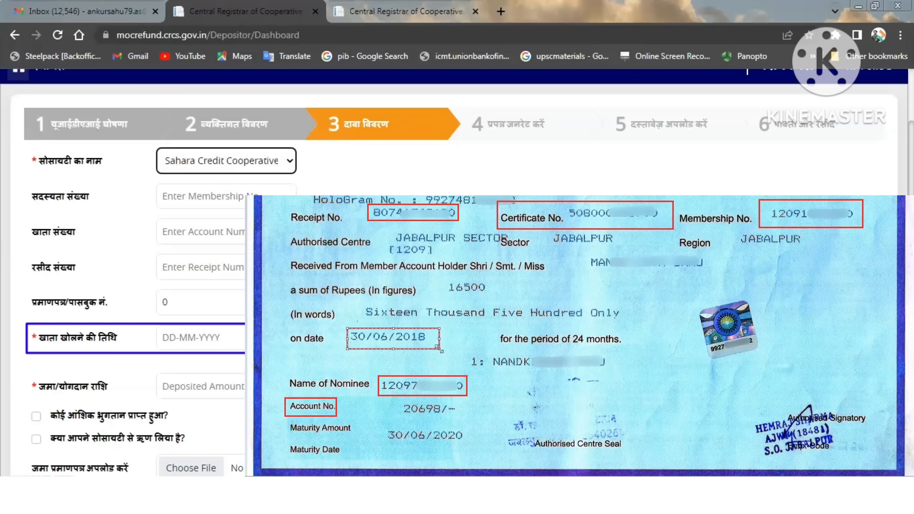
{"action": "left_click", "coordinate": [487, 337]}
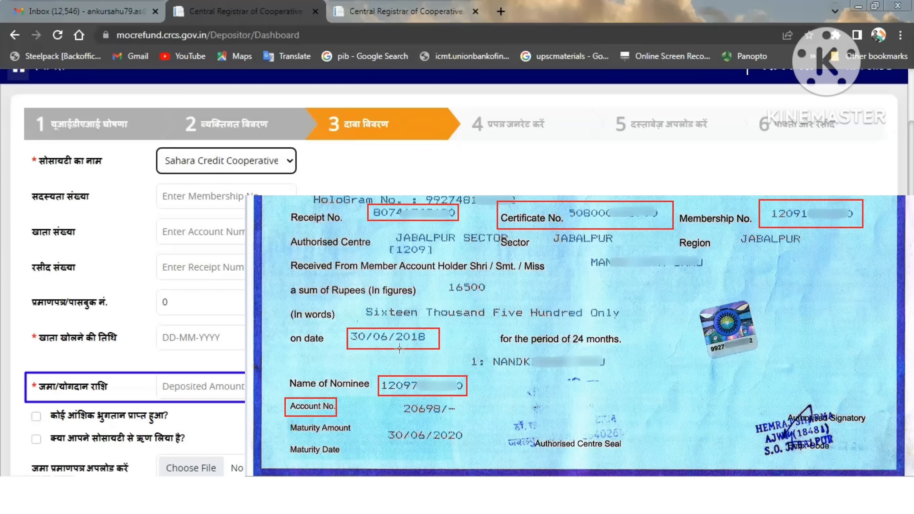
{"action": "left_click_drag", "start_coordinate": [445, 280], "coordinate": [495, 295]}
{"action": "left_click", "coordinate": [533, 294]}
{"action": "left_click_drag", "start_coordinate": [398, 402], "coordinate": [459, 418]}
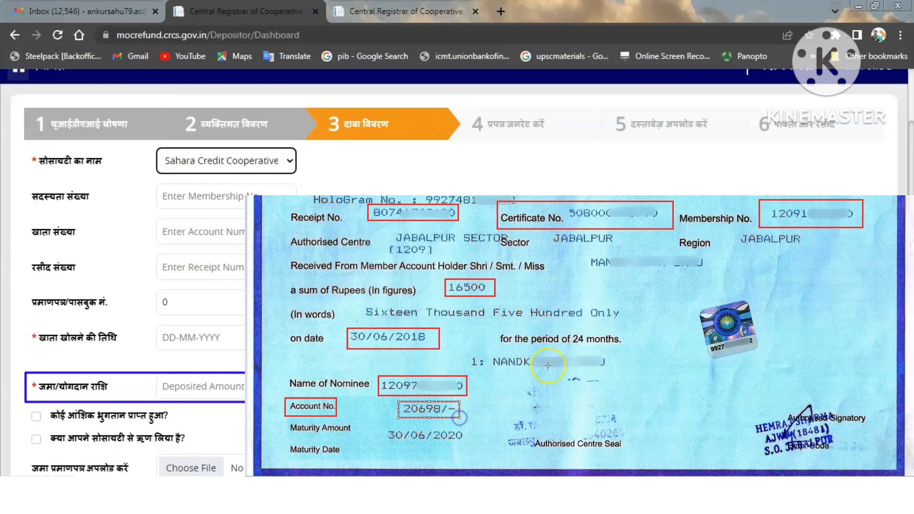
{"action": "left_click", "coordinate": [573, 303]}
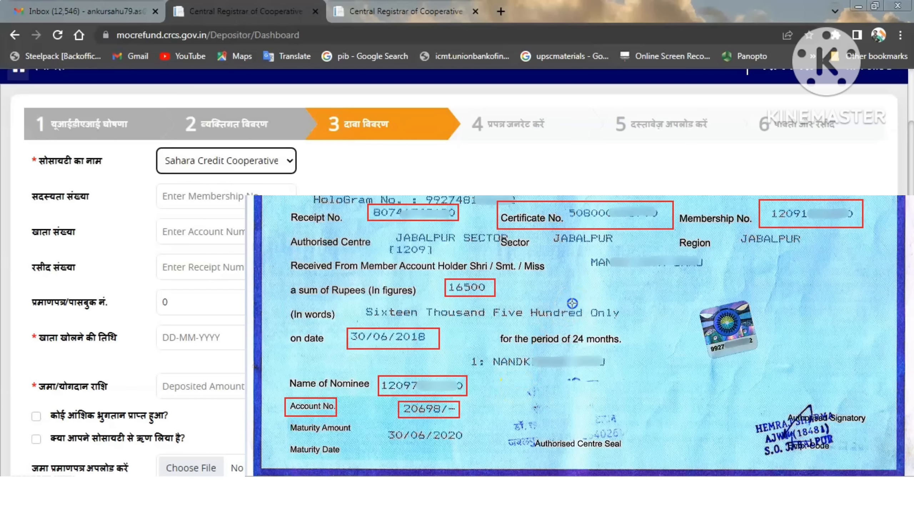
{"action": "left_click_drag", "start_coordinate": [416, 274], "coordinate": [510, 307]}
{"action": "left_click", "coordinate": [577, 292]}
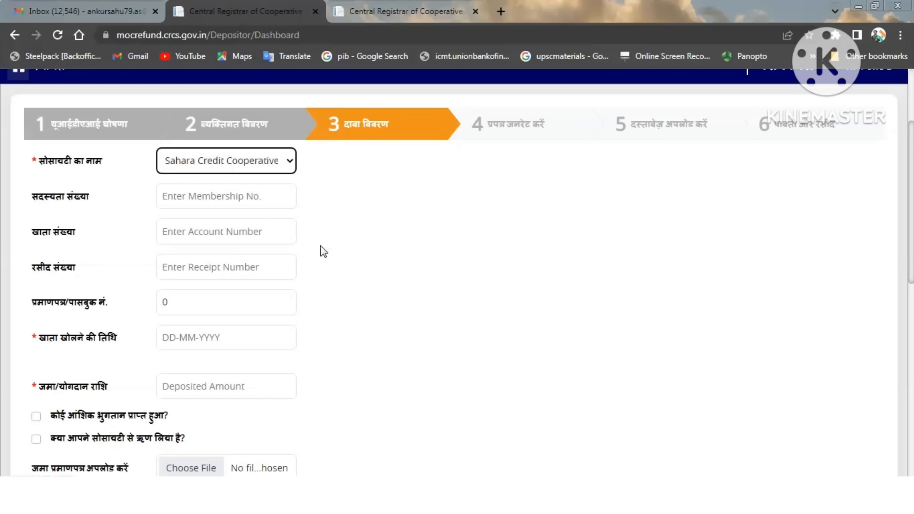
- Scroll down the claim form to the deposit amount 40350 and s4.jpg certificate fields
{"action": "left_click_drag", "start_coordinate": [910, 196], "coordinate": [910, 290]}
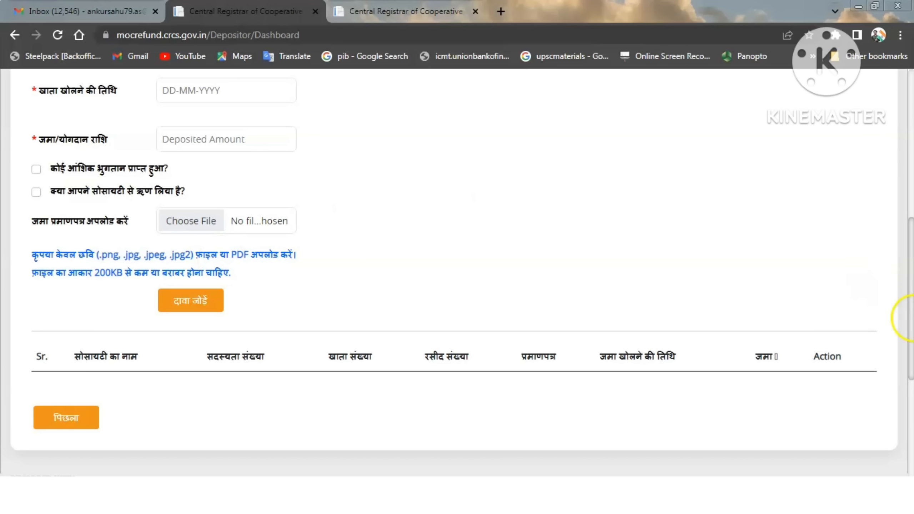
{"action": "mouse_move", "coordinate": [908, 316]}
{"action": "left_mouse_down"}
{"action": "mouse_move", "coordinate": [910, 276]}
{"action": "mouse_move", "coordinate": [910, 324]}
{"action": "left_mouse_up"}
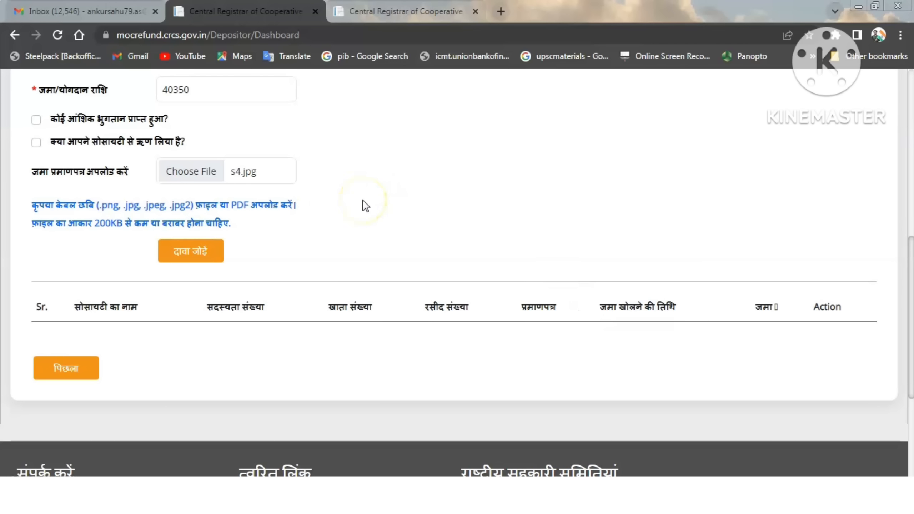
- Add the SCCSL claim for 40350 twice, then scroll down to the claims table
{"action": "left_click", "coordinate": [196, 254]}
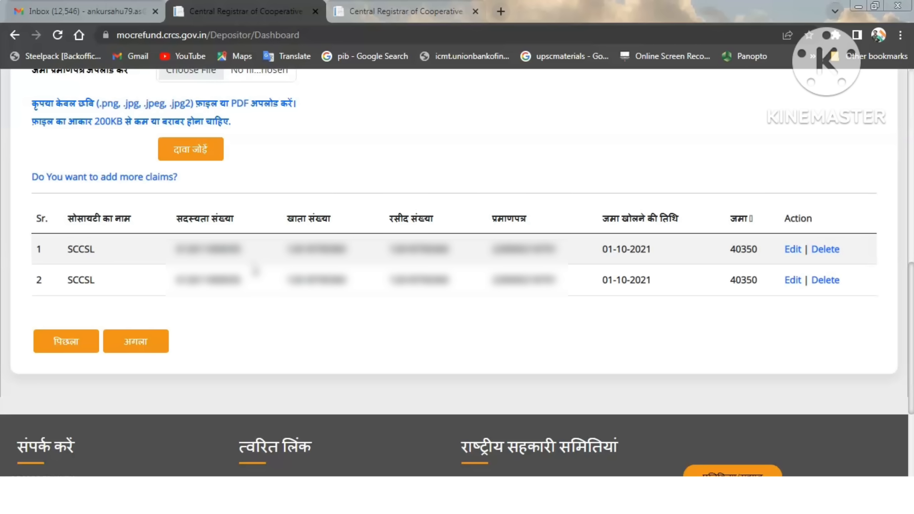
{"action": "left_click", "coordinate": [220, 248]}
{"action": "scroll", "coordinate": [457, 272], "scroll_direction": "down", "scroll_amount": 1}
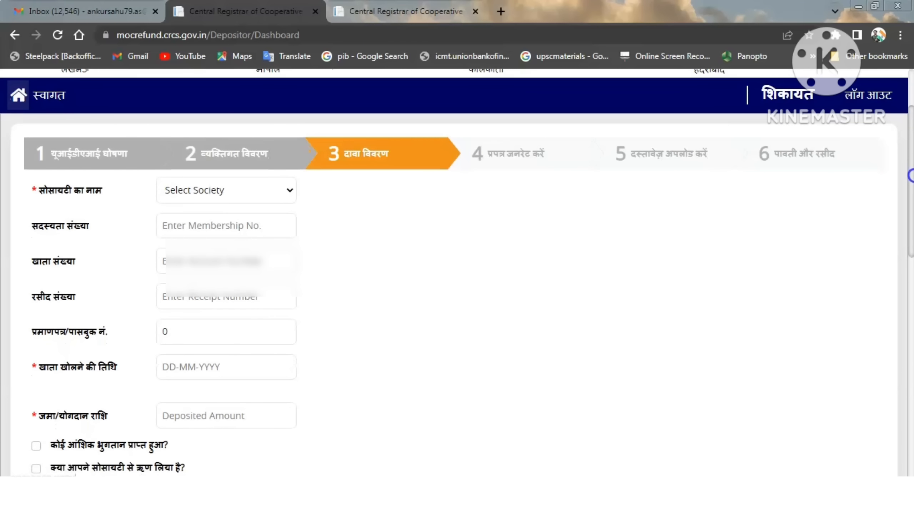
{"action": "left_click_drag", "start_coordinate": [910, 186], "coordinate": [911, 335]}
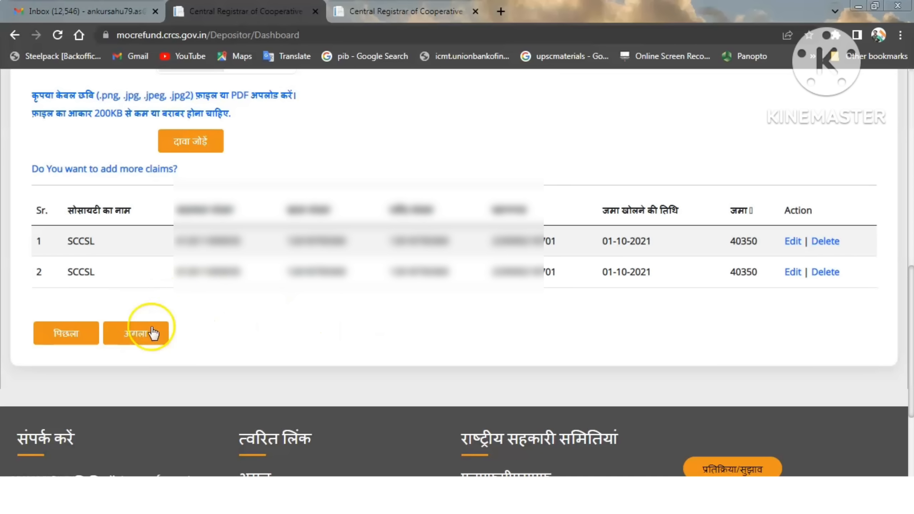
{"action": "left_click", "coordinate": [141, 333]}
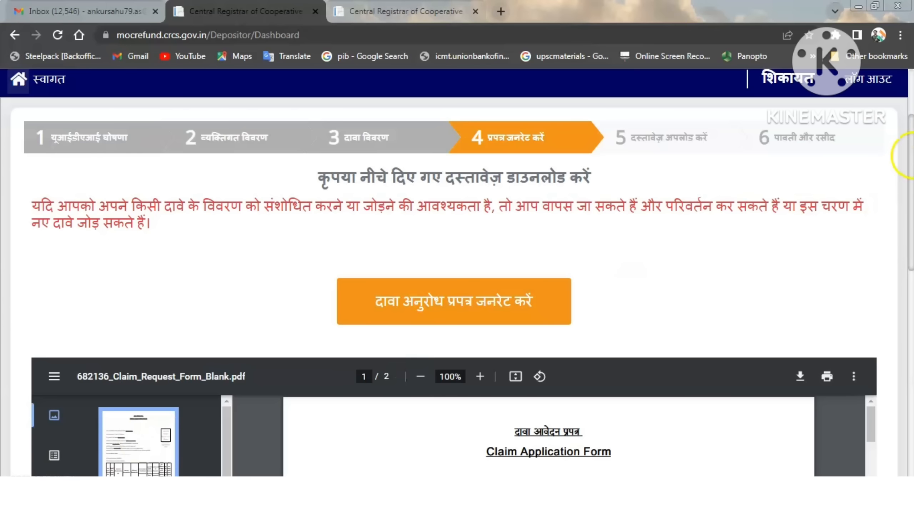
{"action": "left_click_drag", "start_coordinate": [911, 155], "coordinate": [910, 240]}
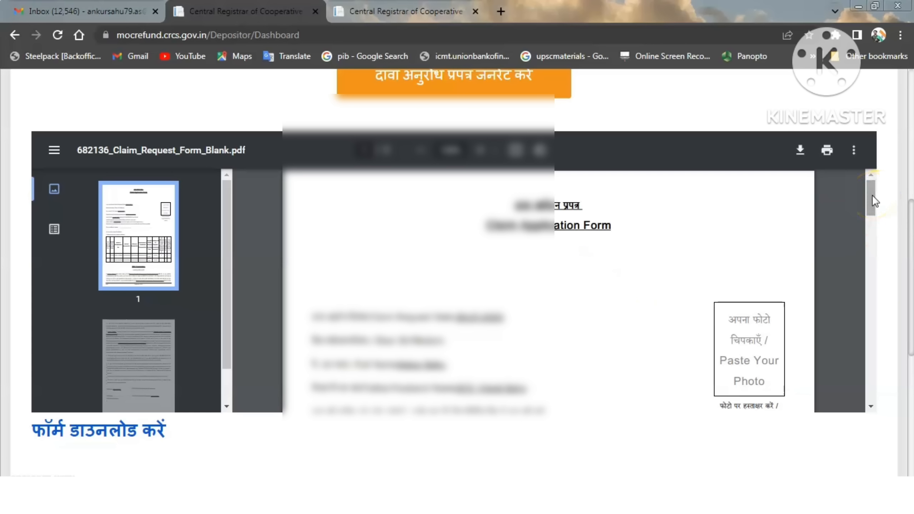
{"action": "left_click_drag", "start_coordinate": [870, 195], "coordinate": [872, 222]}
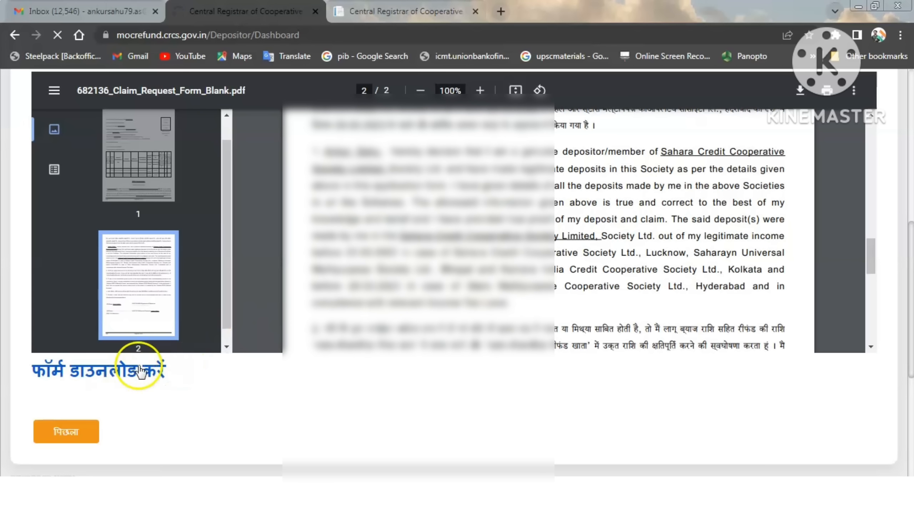
- Download the generated claim form and box the photo and signature area on page 1
{"action": "left_click", "coordinate": [112, 372]}
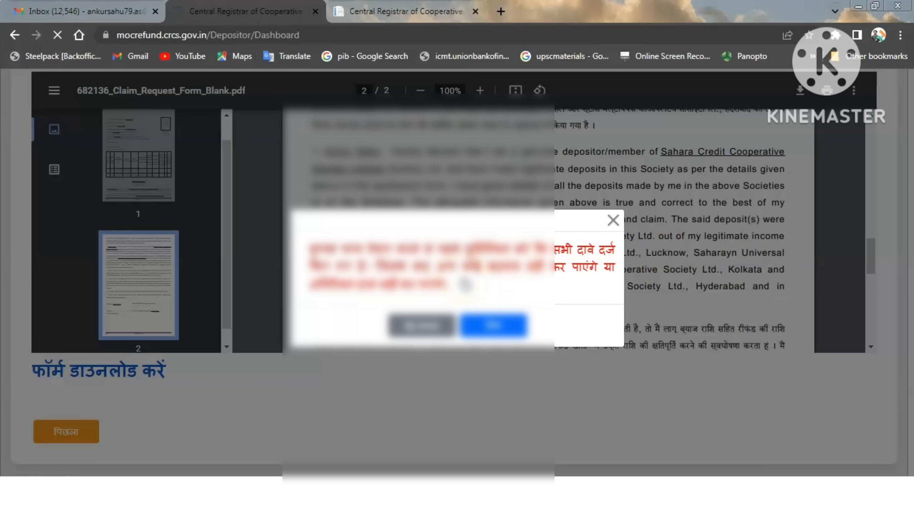
{"action": "left_click", "coordinate": [493, 326]}
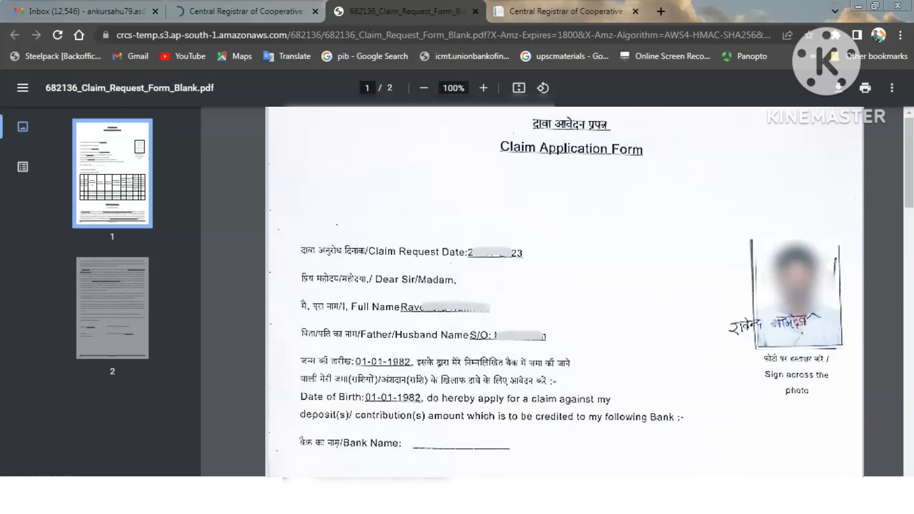
{"action": "left_click_drag", "start_coordinate": [724, 218], "coordinate": [843, 401]}
- Draw a separate box around the signature written across the applicant photo
{"action": "left_click", "coordinate": [666, 273]}
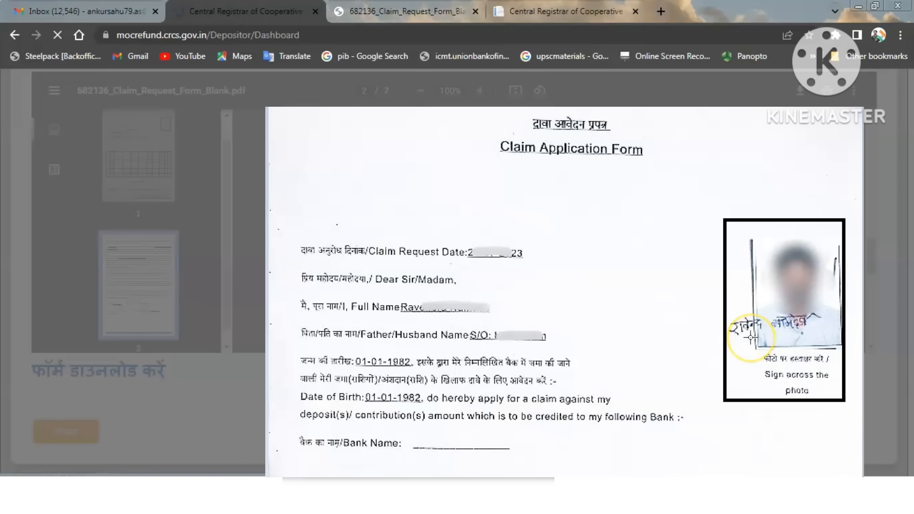
{"action": "left_click_drag", "start_coordinate": [705, 307], "coordinate": [819, 340]}
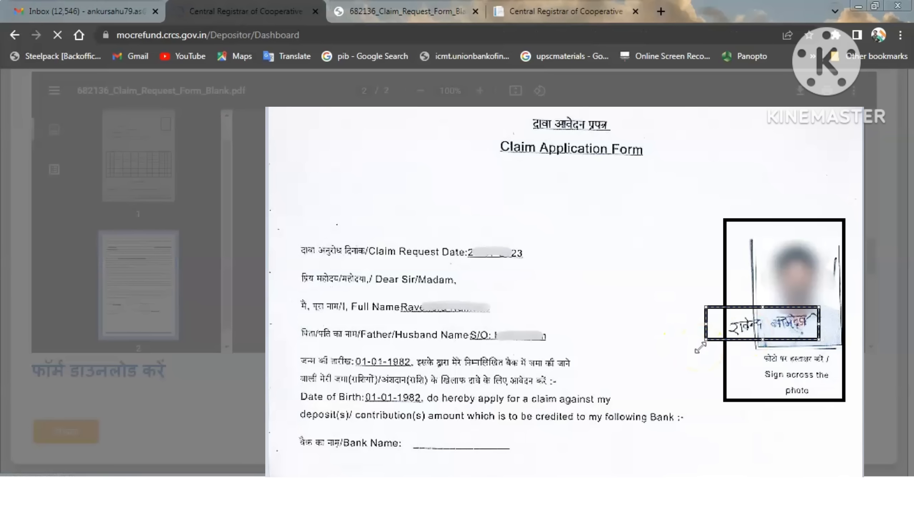
{"action": "left_click", "coordinate": [807, 276]}
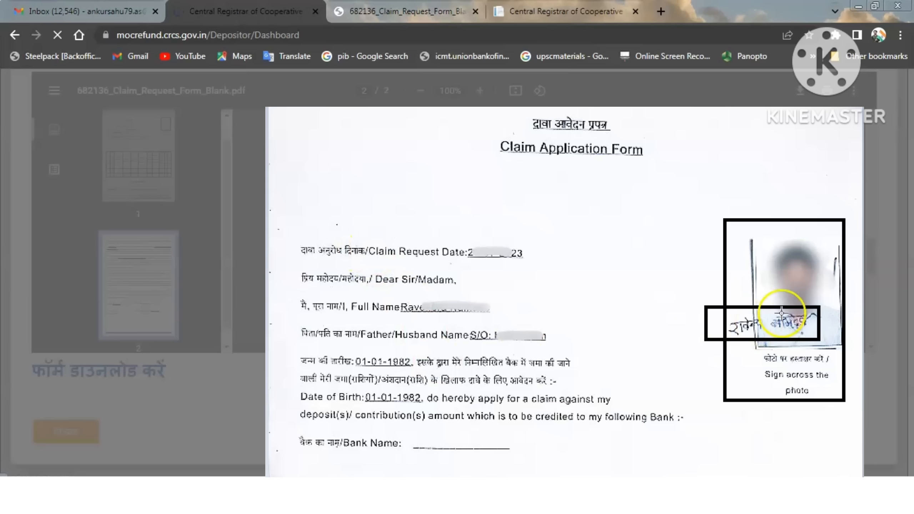
{"action": "scroll", "coordinate": [862, 421], "scroll_direction": "down", "scroll_amount": 10}
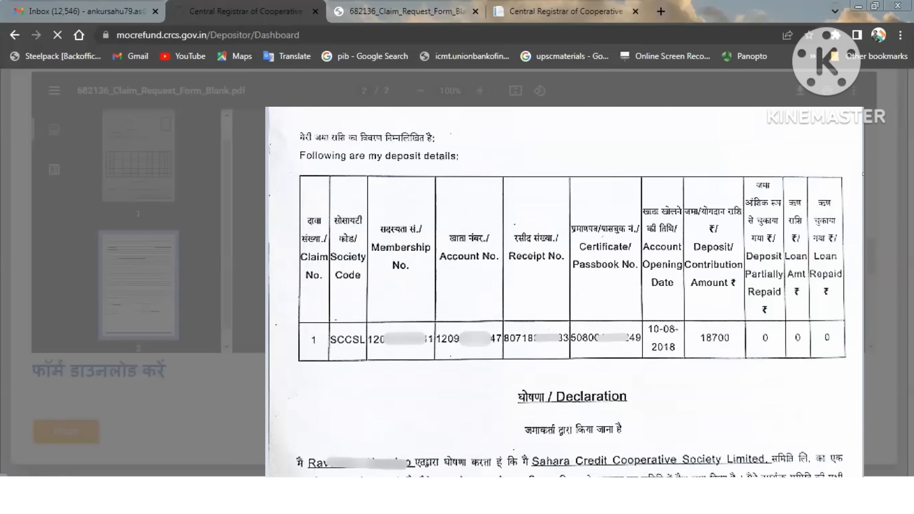
{"action": "scroll", "coordinate": [862, 421], "scroll_direction": "up", "scroll_amount": 8}
{"action": "scroll", "coordinate": [863, 421], "scroll_direction": "up", "scroll_amount": 3}
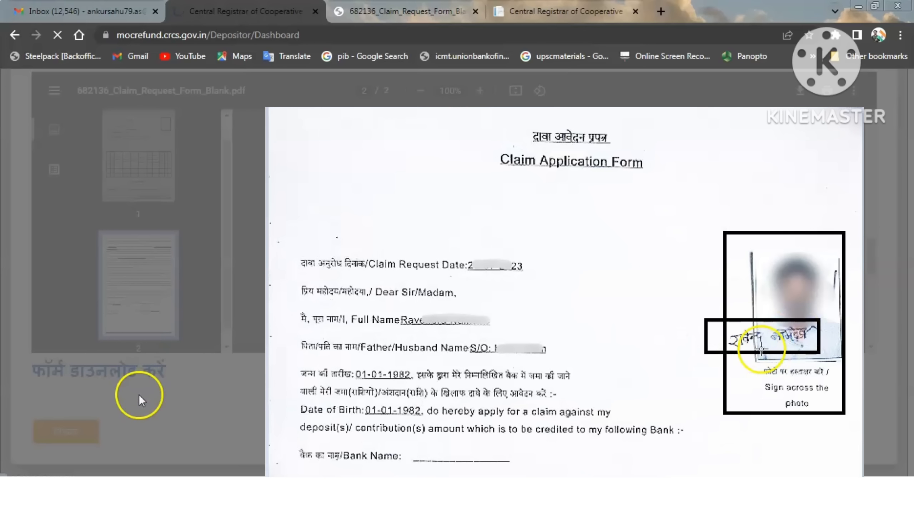
- Box the Name of Depositor line in black on the scanned signature page
{"action": "mouse_move", "coordinate": [534, 477]}
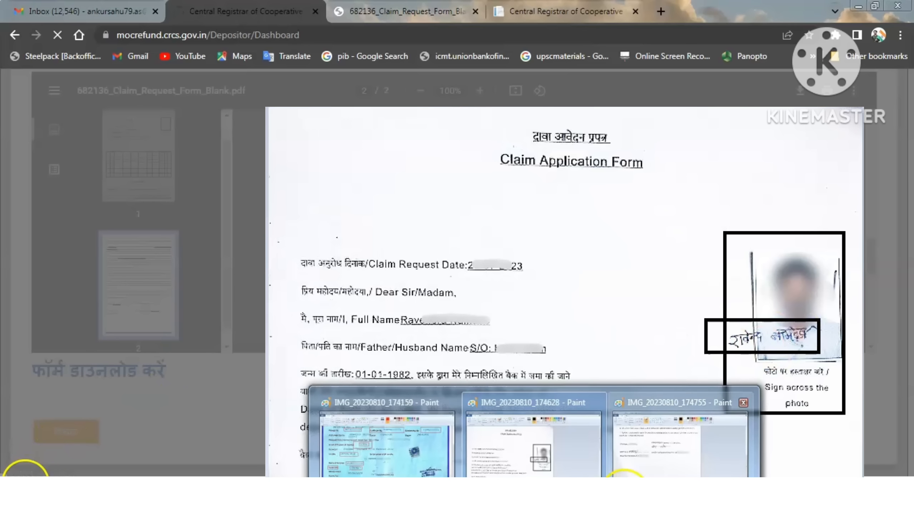
{"action": "left_click", "coordinate": [670, 450]}
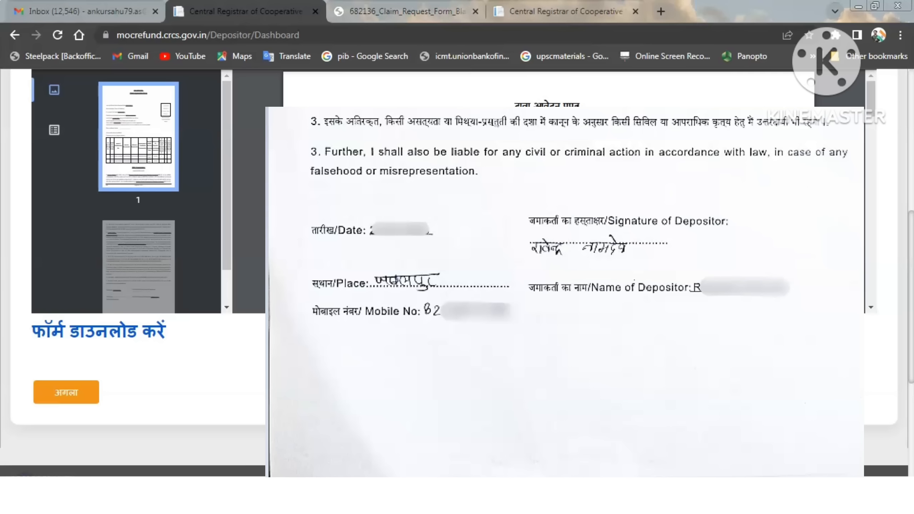
{"action": "left_click", "coordinate": [520, 276]}
{"action": "left_click_drag", "start_coordinate": [520, 276], "coordinate": [730, 301]}
{"action": "left_click", "coordinate": [589, 362]}
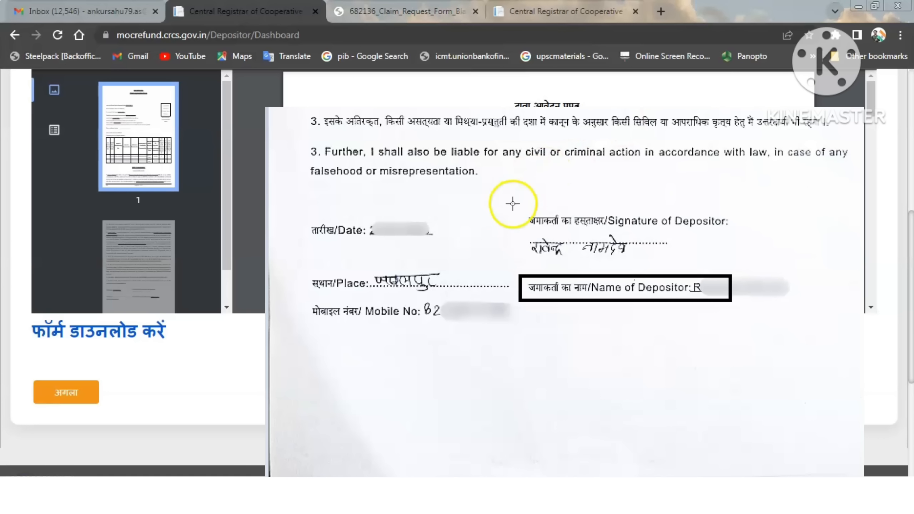
- Outline Signature of Depositor, Date, Place and Mobile No fields in red
{"action": "mouse_move", "coordinate": [515, 206]}
{"action": "left_mouse_down"}
{"action": "mouse_move", "coordinate": [701, 268]}
{"action": "mouse_move", "coordinate": [756, 263]}
{"action": "left_mouse_up"}
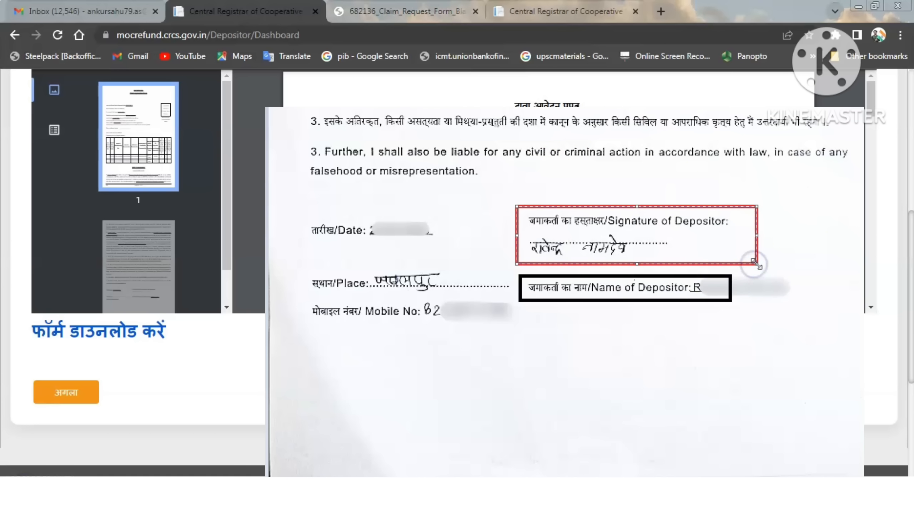
{"action": "left_click", "coordinate": [428, 356]}
{"action": "mouse_move", "coordinate": [305, 219]}
{"action": "left_mouse_down"}
{"action": "mouse_move", "coordinate": [353, 239]}
{"action": "mouse_move", "coordinate": [441, 250]}
{"action": "left_mouse_up"}
{"action": "left_click_drag", "start_coordinate": [302, 261], "coordinate": [483, 298]}
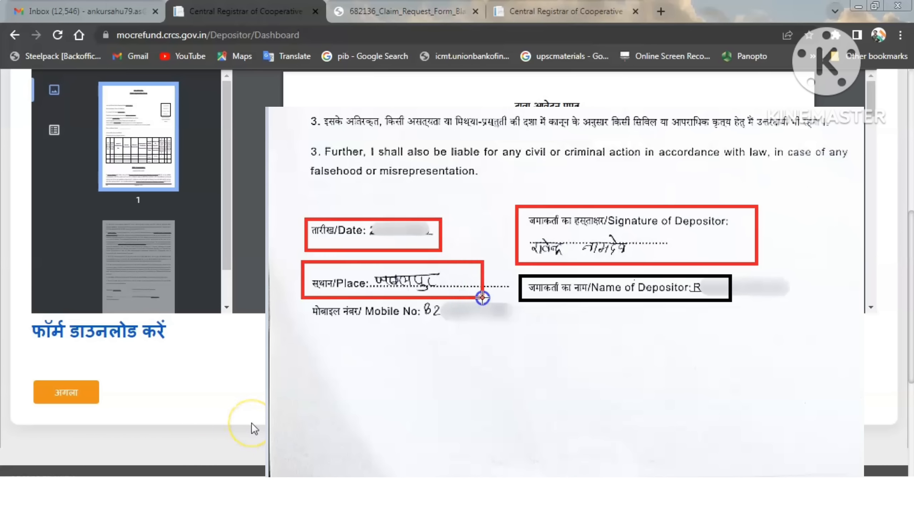
{"action": "left_click_drag", "start_coordinate": [300, 336], "coordinate": [510, 298]}
{"action": "left_click", "coordinate": [615, 327]}
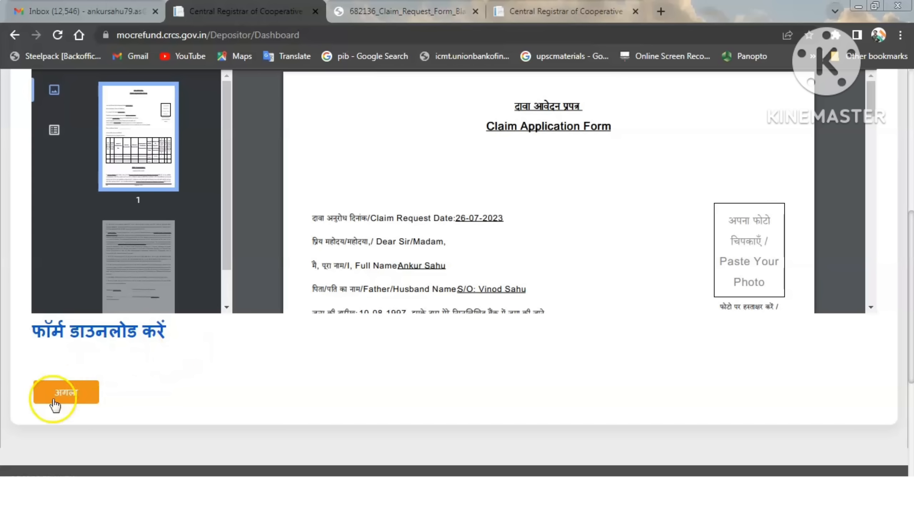
- Proceed to step 5, the document upload page, and scroll through its fields
{"action": "left_click", "coordinate": [72, 391]}
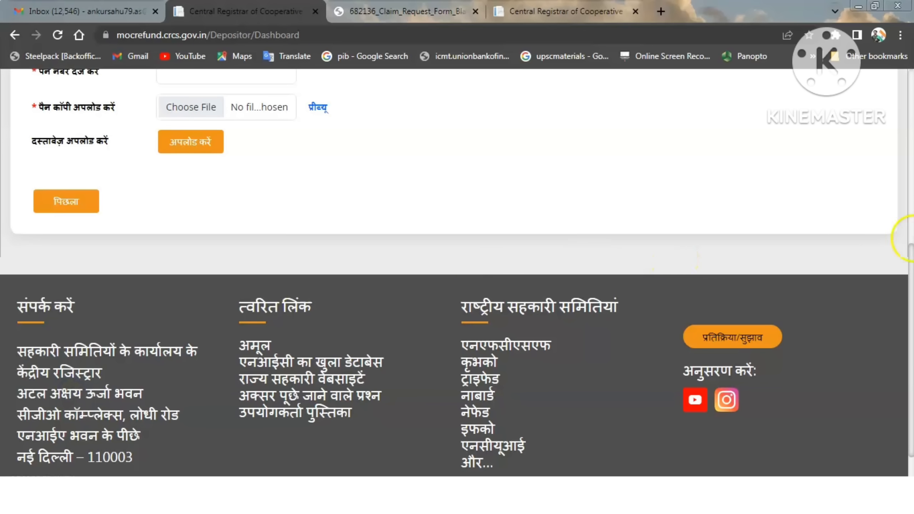
{"action": "scroll", "coordinate": [905, 206], "scroll_direction": "up", "scroll_amount": 10}
{"action": "left_click_drag", "start_coordinate": [910, 204], "coordinate": [910, 269]}
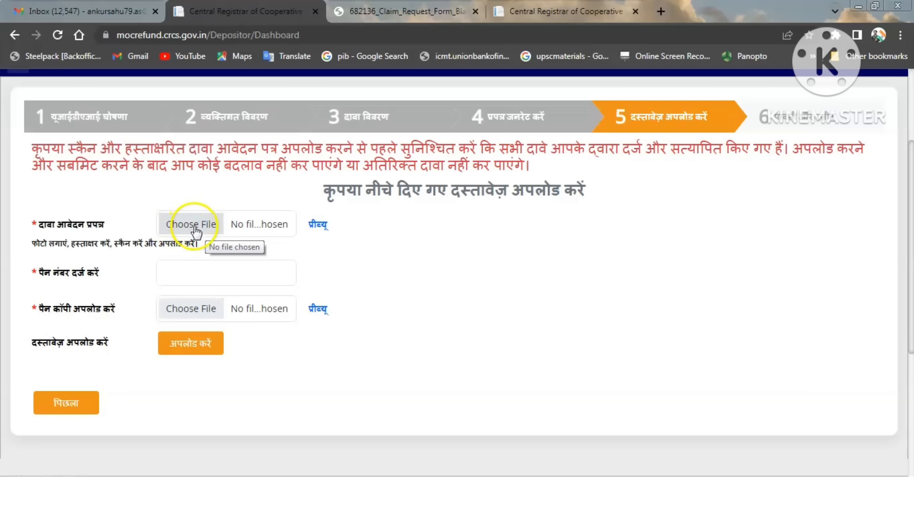
- Enter the PAN number, upload the claim form and PAN copy, then continue to step 6
{"action": "left_click", "coordinate": [178, 273]}
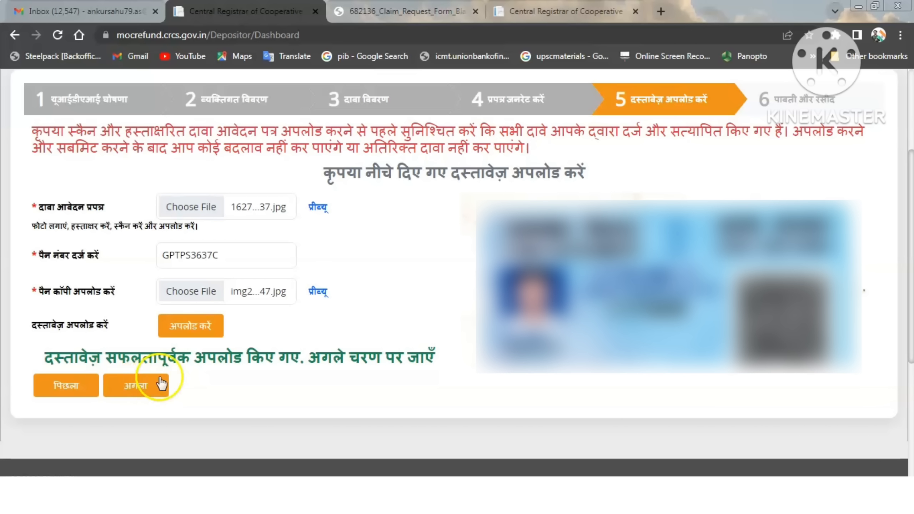
{"action": "left_click", "coordinate": [135, 389]}
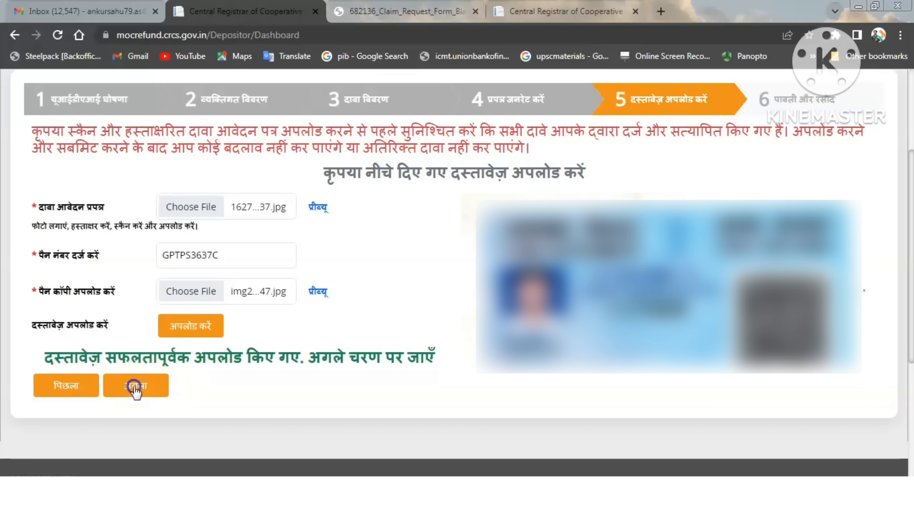